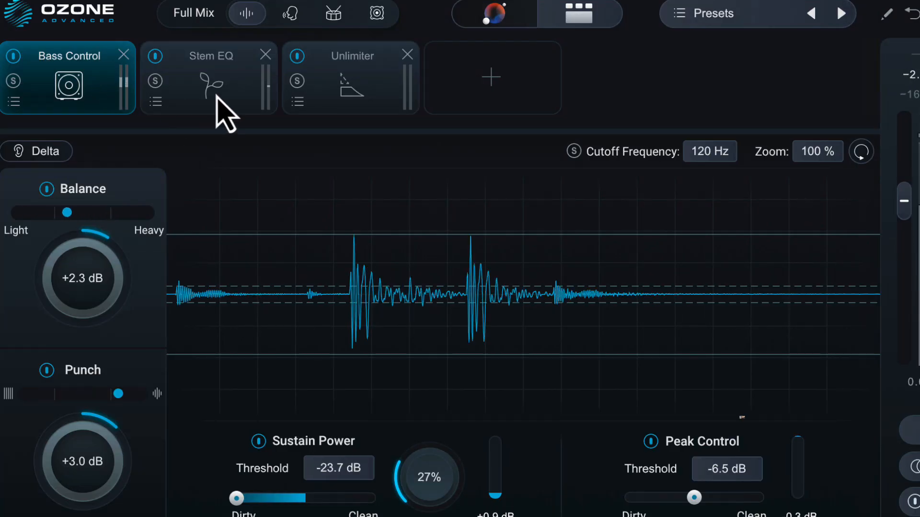
Look at the settings of the Stem EQ and Unlimiter modules in the mastering chain
{"action": "left_click", "coordinate": [219, 95]}
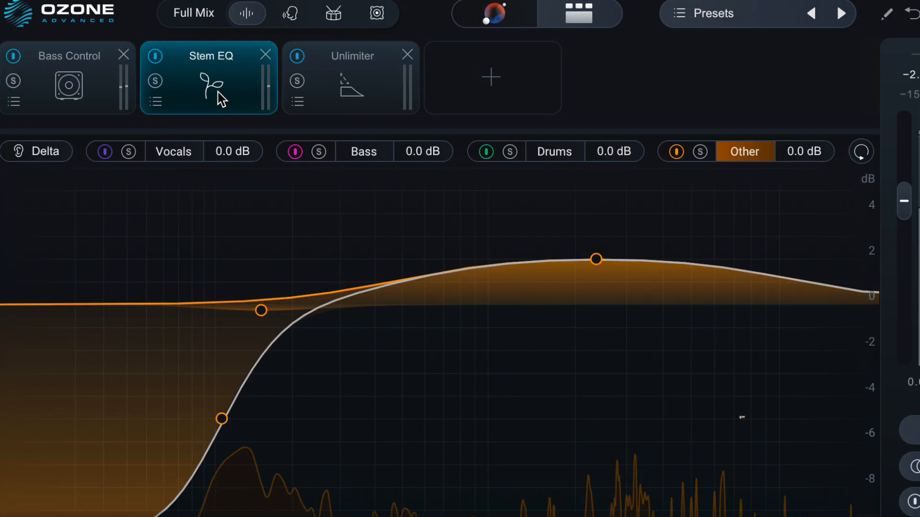
{"action": "left_click", "coordinate": [359, 103]}
{"action": "left_click_drag", "start_coordinate": [516, 343], "coordinate": [318, 403]}
{"action": "left_click_drag", "start_coordinate": [80, 282], "coordinate": [41, 62]}
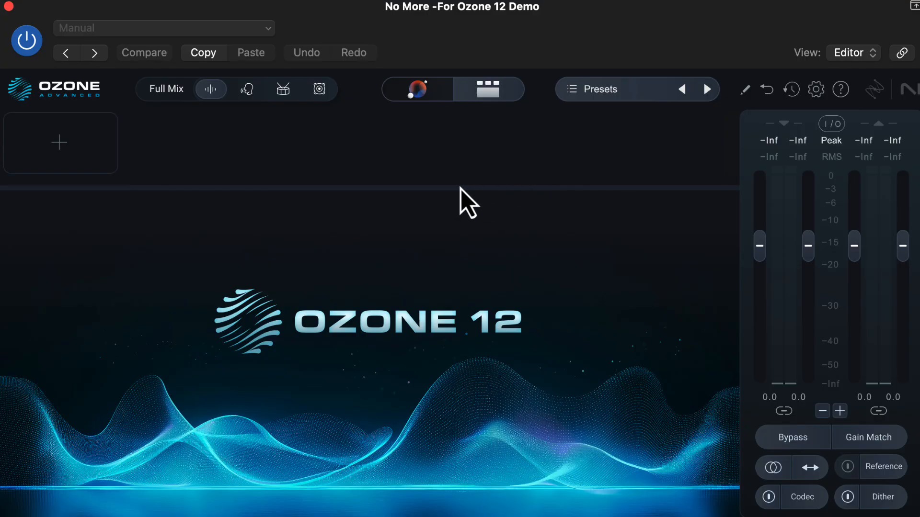
Open the Master Assistant's Custom setup and look through its genre targets and processing modules
{"action": "left_click", "coordinate": [428, 92]}
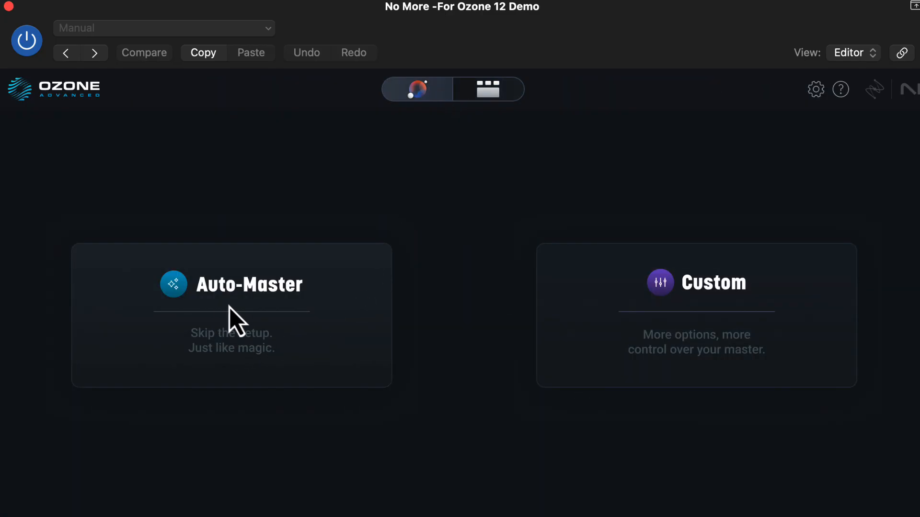
{"action": "left_click", "coordinate": [711, 341]}
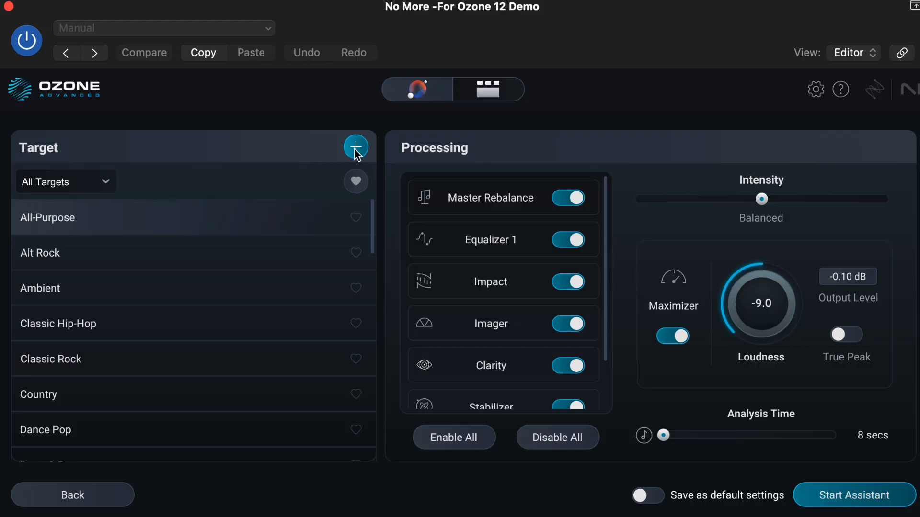
{"action": "left_click", "coordinate": [354, 148]}
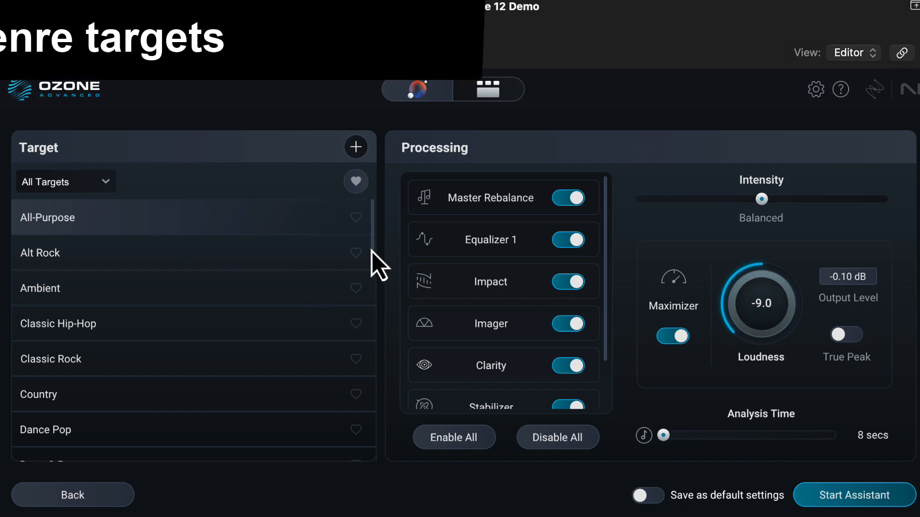
{"action": "left_click_drag", "start_coordinate": [372, 250], "coordinate": [370, 279]}
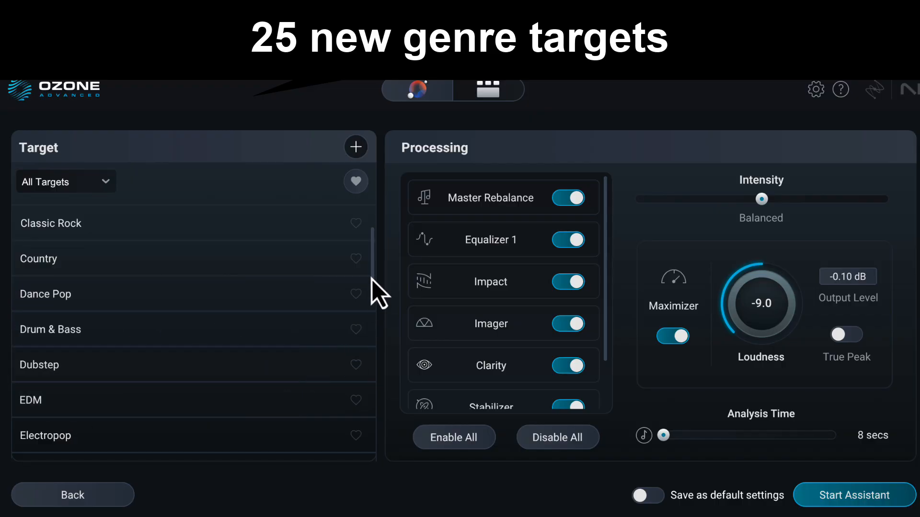
{"action": "left_click_drag", "start_coordinate": [374, 282], "coordinate": [354, 196]}
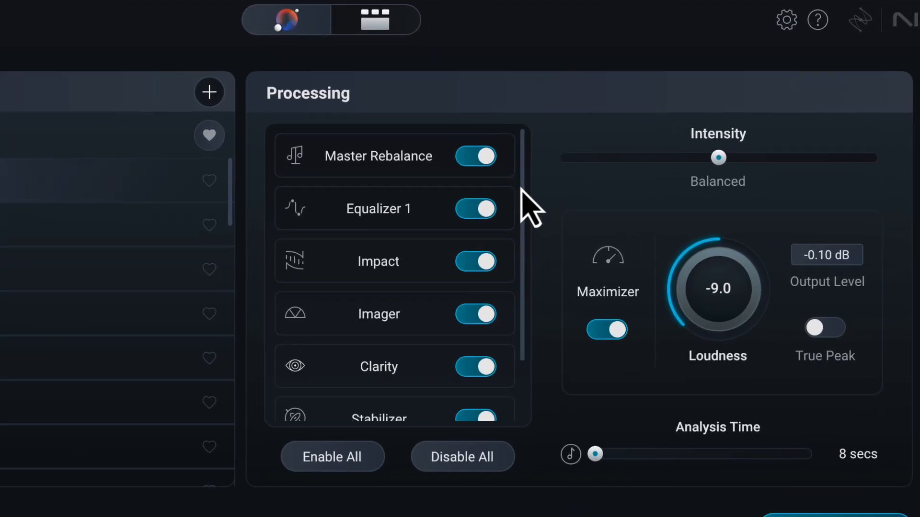
{"action": "left_click_drag", "start_coordinate": [443, 255], "coordinate": [411, 175]}
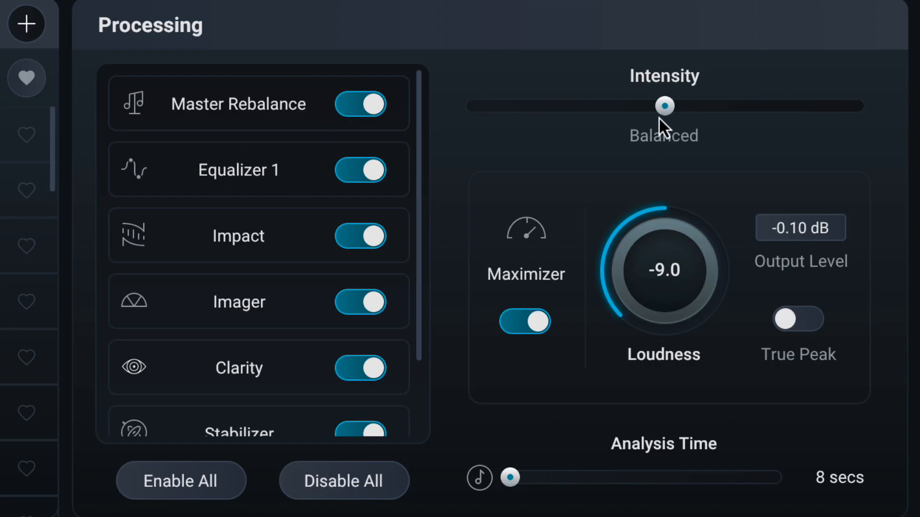
Try the assistant's Intensity at Subtle, Transparent, Bold and its maximum, and return it to Balanced
{"action": "left_click_drag", "start_coordinate": [659, 117], "coordinate": [478, 98]}
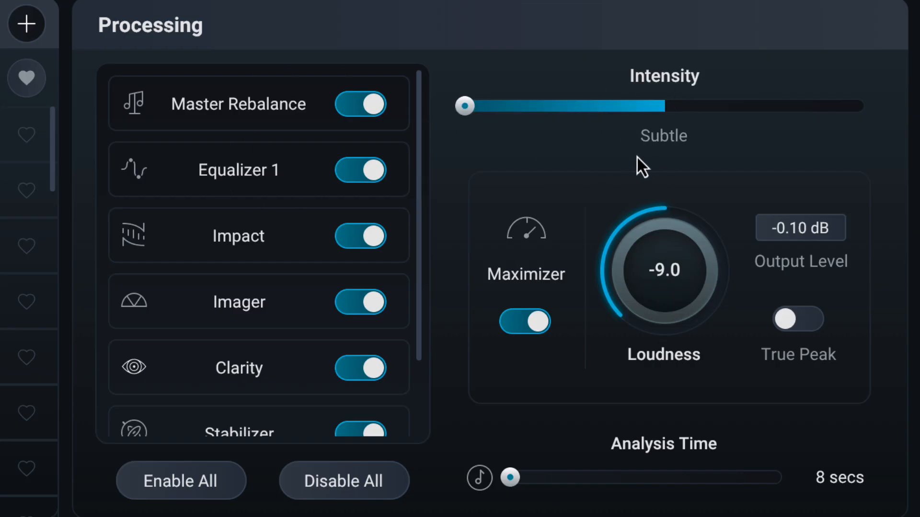
{"action": "left_click", "coordinate": [518, 107]}
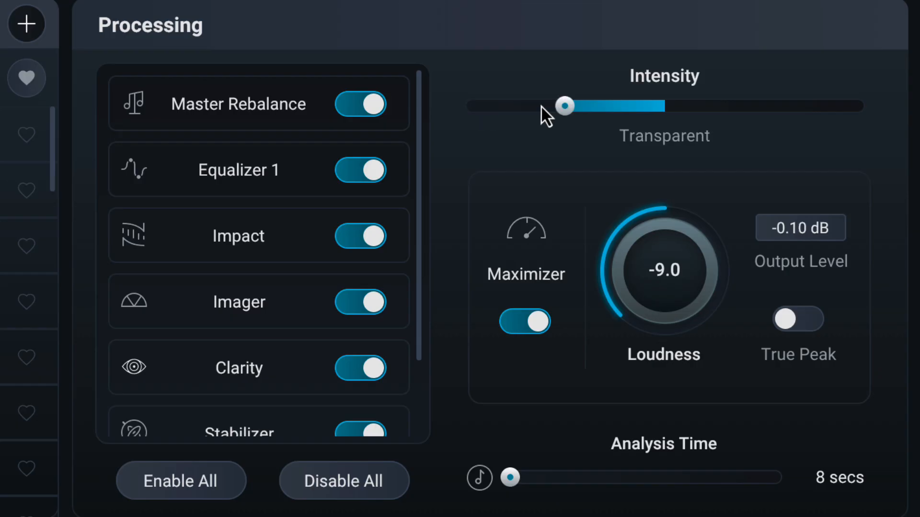
{"action": "left_click", "coordinate": [621, 113]}
{"action": "left_click", "coordinate": [722, 107]}
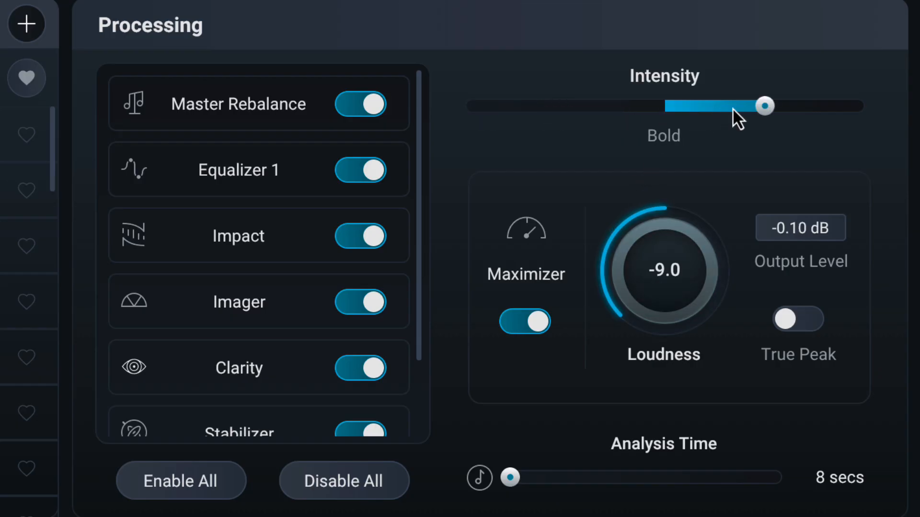
{"action": "left_click", "coordinate": [850, 114]}
{"action": "left_click", "coordinate": [777, 115]}
{"action": "left_click", "coordinate": [683, 114]}
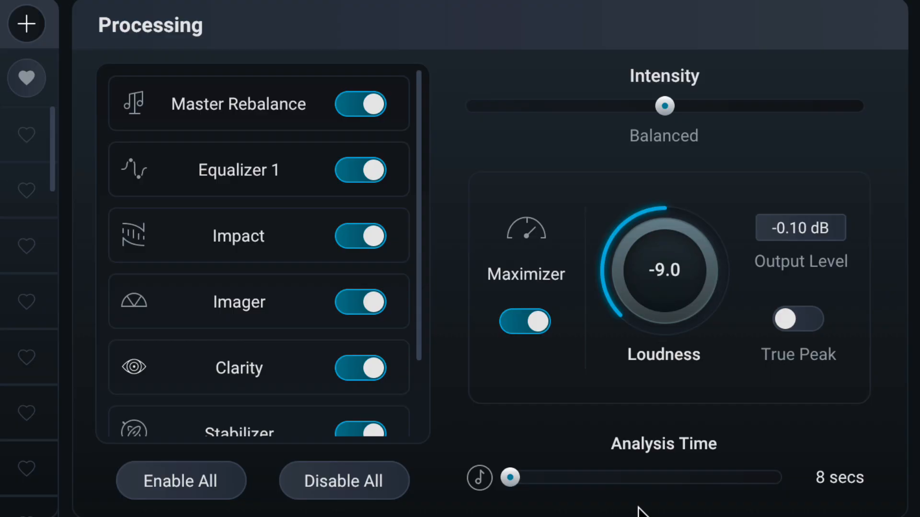
Try the assistant's Analysis Time at 32 bars and 4 bars, and at 19 seconds
{"action": "left_click", "coordinate": [481, 479]}
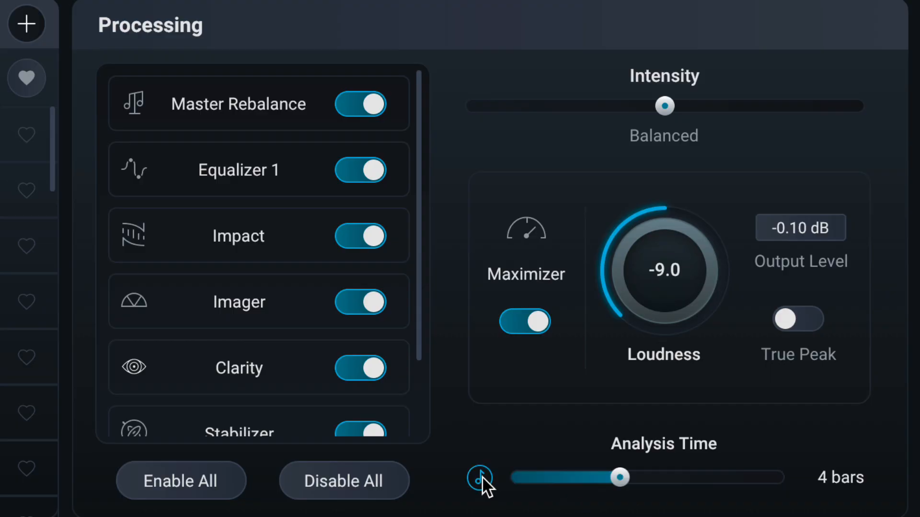
{"action": "left_click_drag", "start_coordinate": [618, 478], "coordinate": [848, 495]}
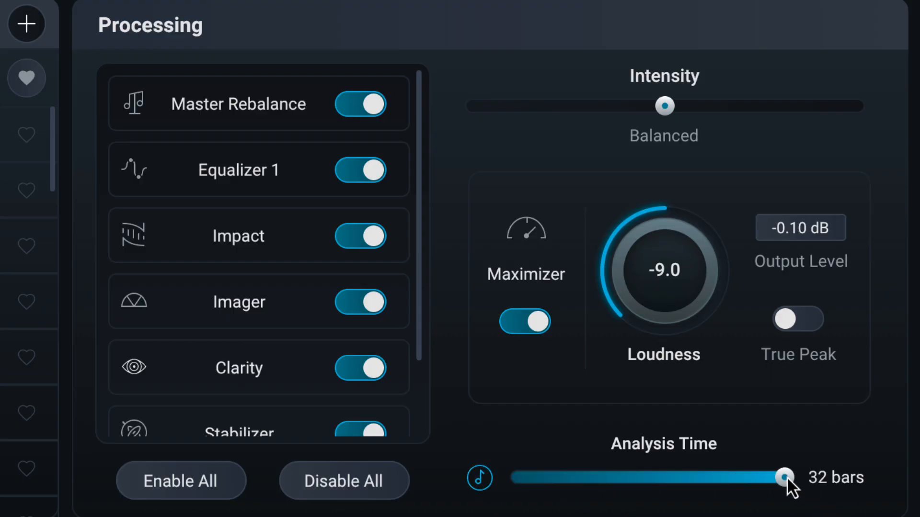
{"action": "left_click_drag", "start_coordinate": [787, 477], "coordinate": [680, 475]}
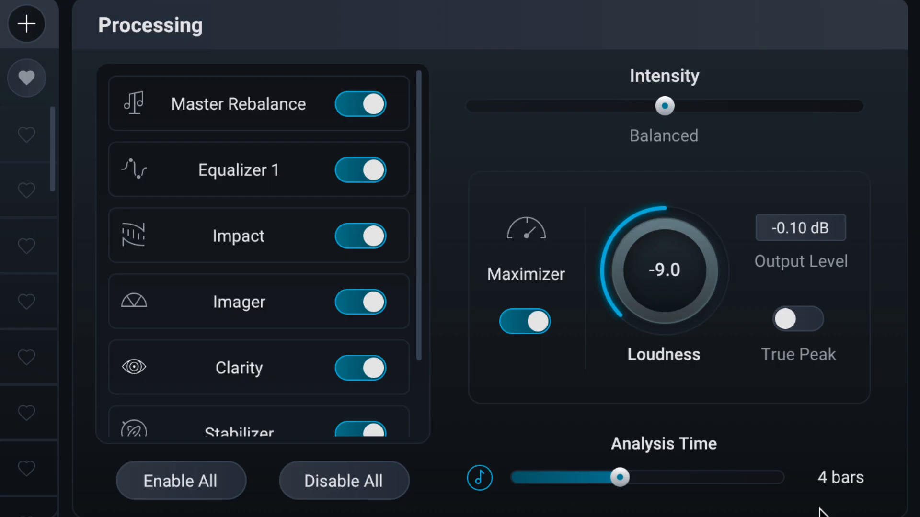
{"action": "left_click", "coordinate": [481, 478]}
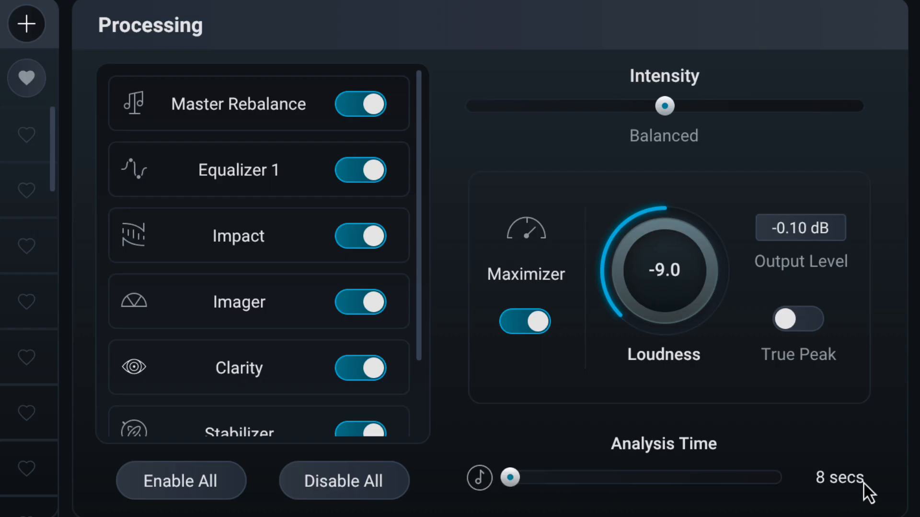
{"action": "left_click_drag", "start_coordinate": [513, 480], "coordinate": [572, 466]}
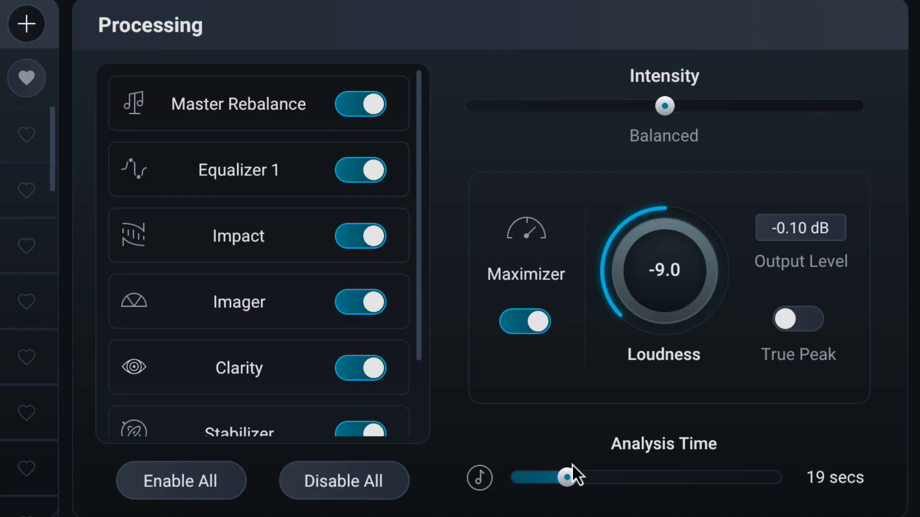
Set the Analysis Time to 2 bars and start the assistant with the All-Purpose target
{"action": "left_click", "coordinate": [481, 483]}
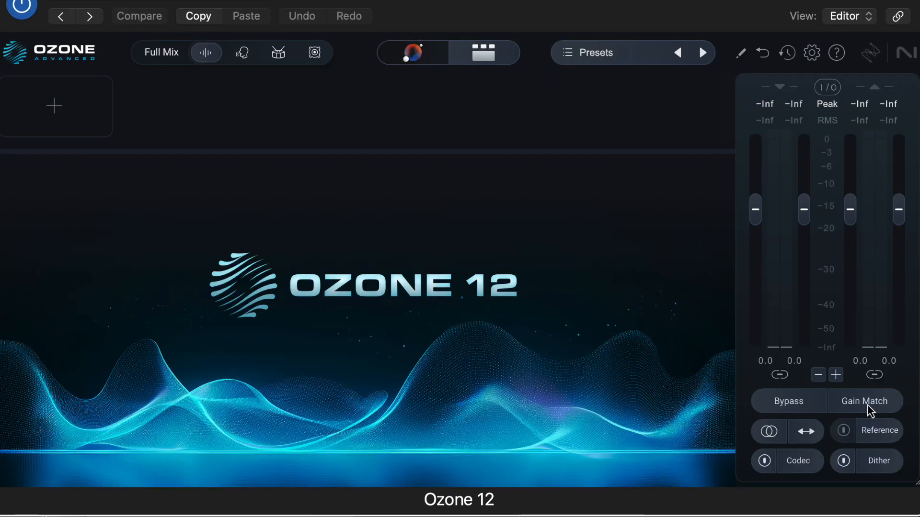
{"action": "left_click", "coordinate": [870, 410]}
{"action": "left_click", "coordinate": [408, 58]}
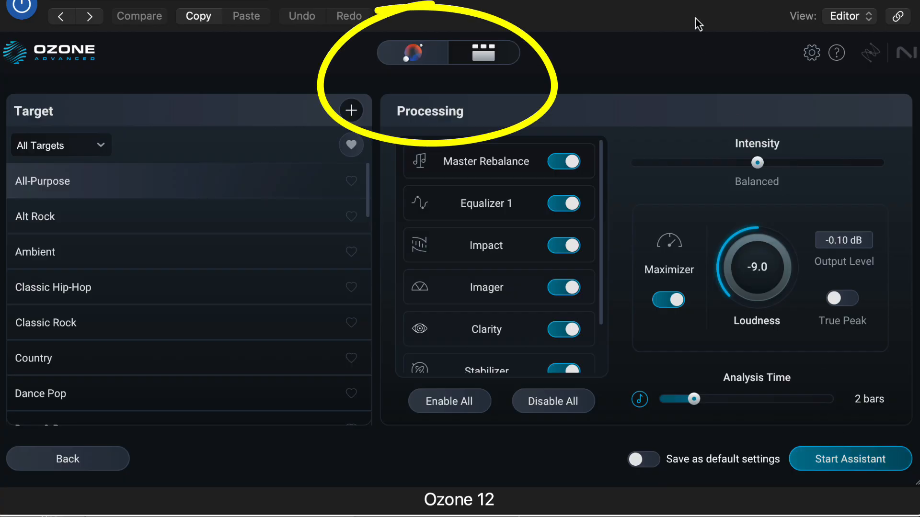
{"action": "left_click", "coordinate": [854, 460]}
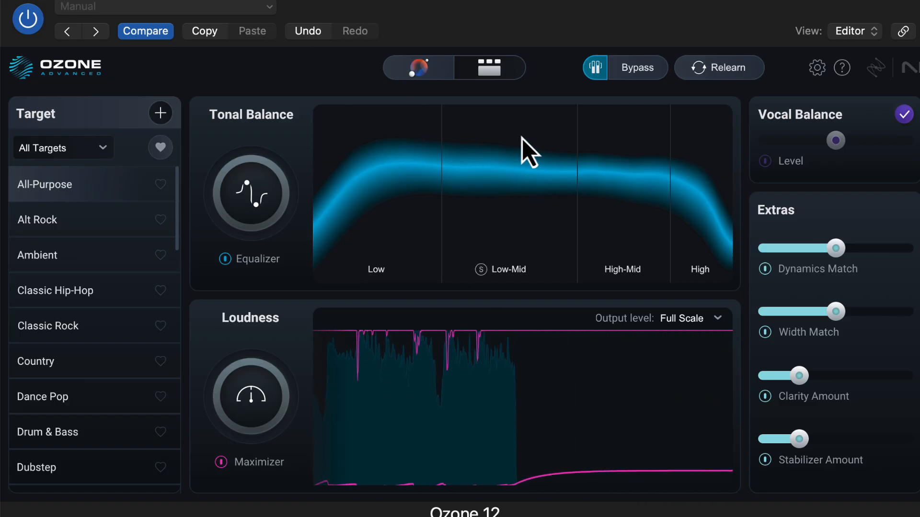
Compare the assistant's master with all processing bypassed and re-enable the processing
{"action": "left_click", "coordinate": [648, 75]}
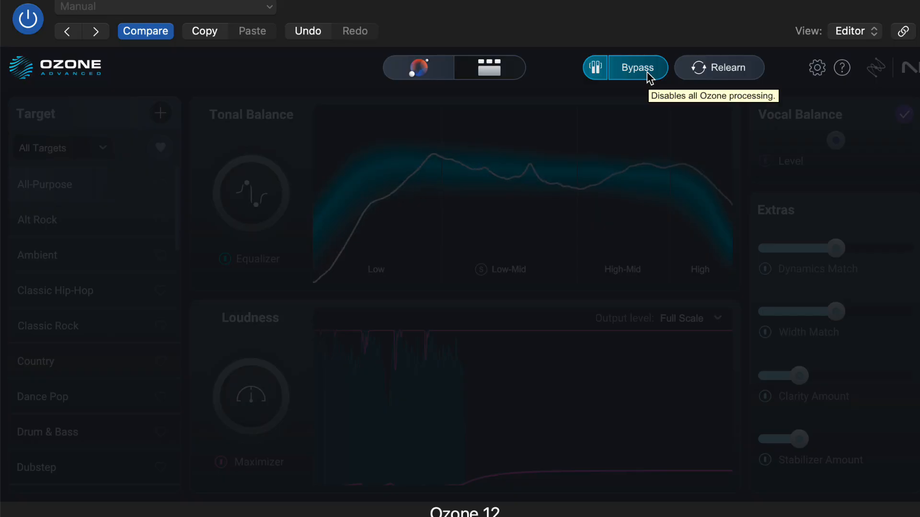
{"action": "left_click", "coordinate": [649, 76]}
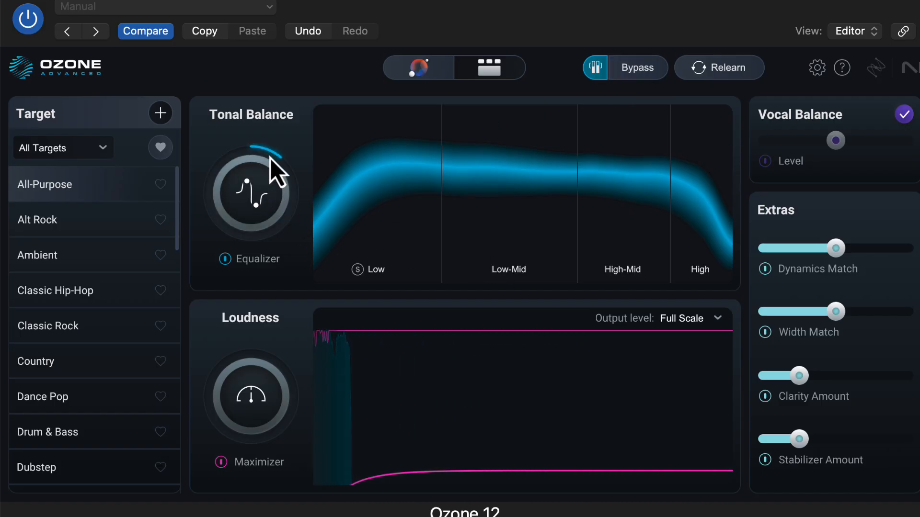
Open the detailed view and examine the Equalizer, Impact, Imager, Clarity, Stabilizer, Dynamic EQ and Maximizer modules the assistant set up
{"action": "left_click", "coordinate": [489, 67]}
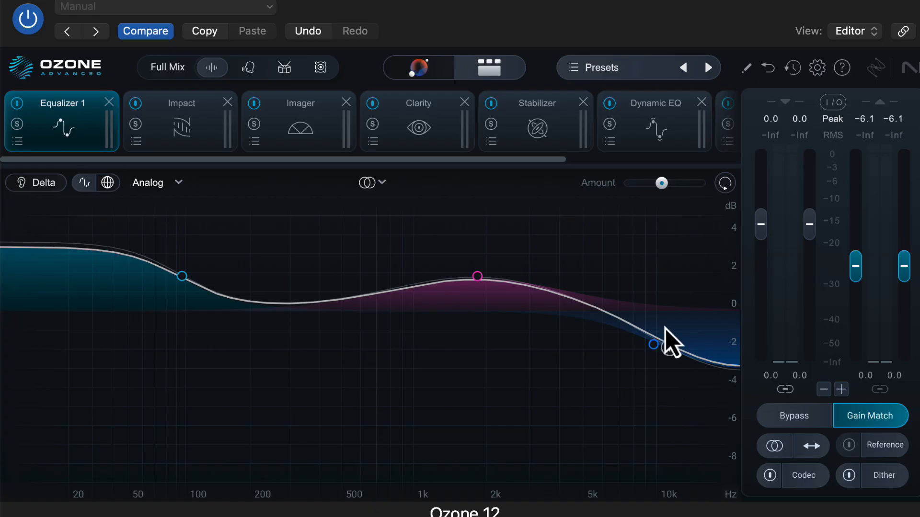
{"action": "left_click", "coordinate": [150, 134]}
{"action": "left_click", "coordinate": [307, 143]}
{"action": "left_click", "coordinate": [460, 144]}
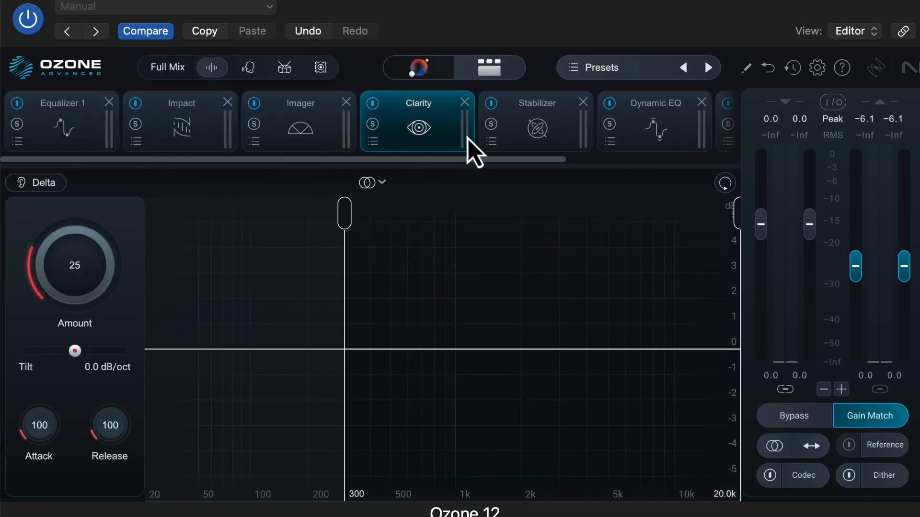
{"action": "left_click", "coordinate": [570, 142]}
{"action": "left_click", "coordinate": [610, 140]}
{"action": "left_click_drag", "start_coordinate": [554, 162], "coordinate": [714, 181]}
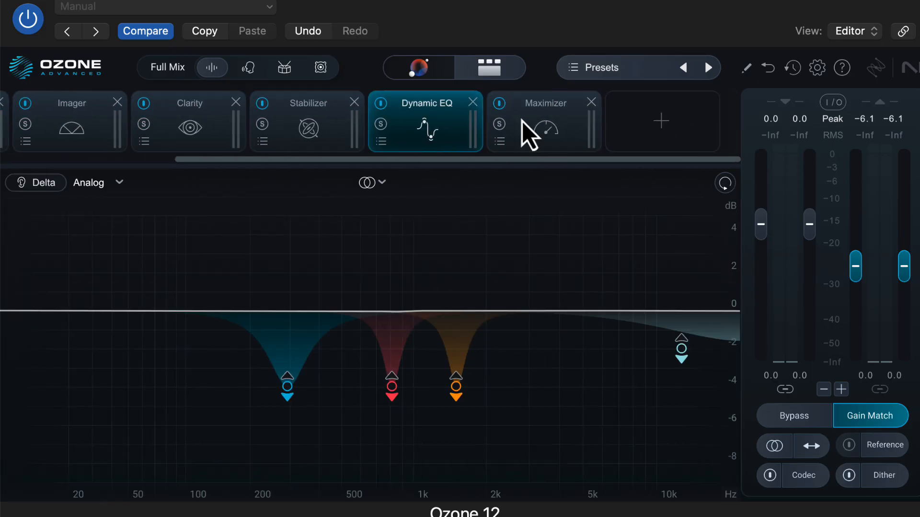
{"action": "left_click", "coordinate": [522, 121]}
{"action": "left_click", "coordinate": [470, 144]}
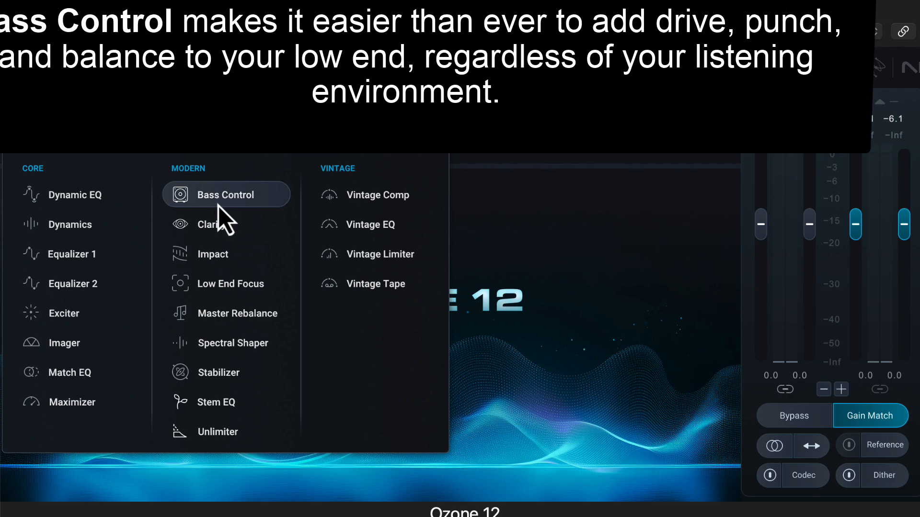
Add the Bass Control module to the empty chain and raise its Balance to +10.0 dB
{"action": "left_click", "coordinate": [218, 205]}
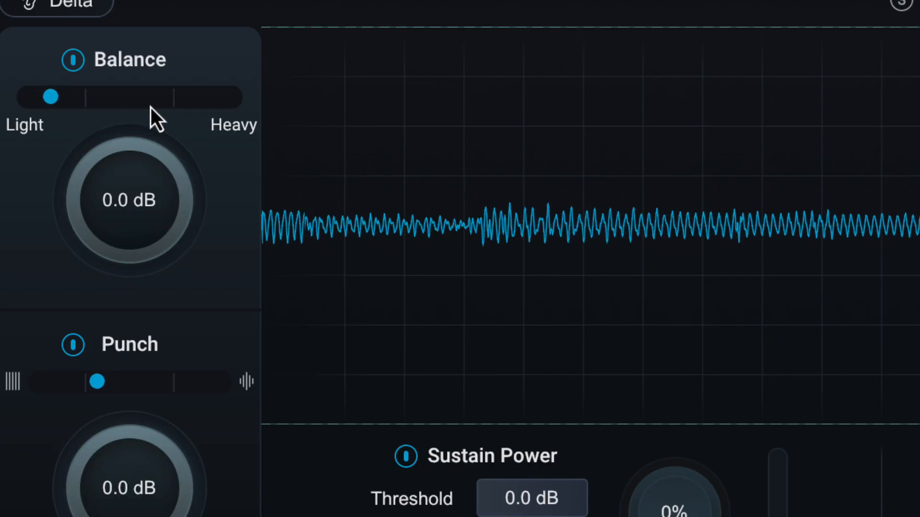
{"action": "left_click_drag", "start_coordinate": [139, 180], "coordinate": [140, 172]}
{"action": "left_click_drag", "start_coordinate": [136, 122], "coordinate": [132, 3]}
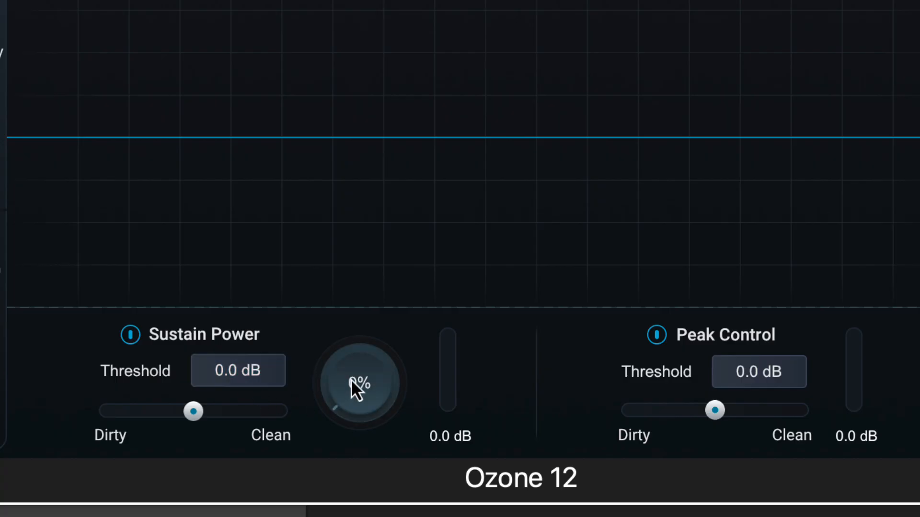
Set Sustain Power to 18% with a -4.3 dB threshold, and set Peak Control's threshold to -4.6 dB
{"action": "left_click_drag", "start_coordinate": [351, 378], "coordinate": [363, 323]}
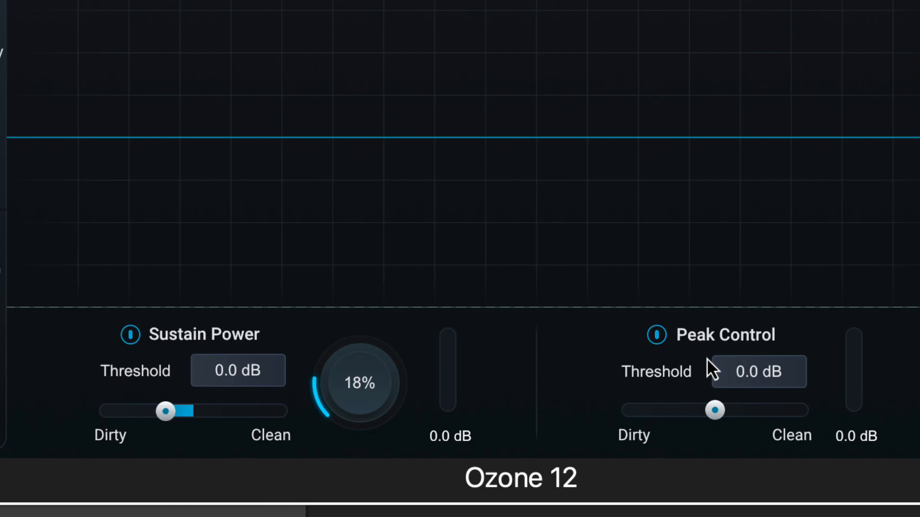
{"action": "left_click", "coordinate": [769, 379]}
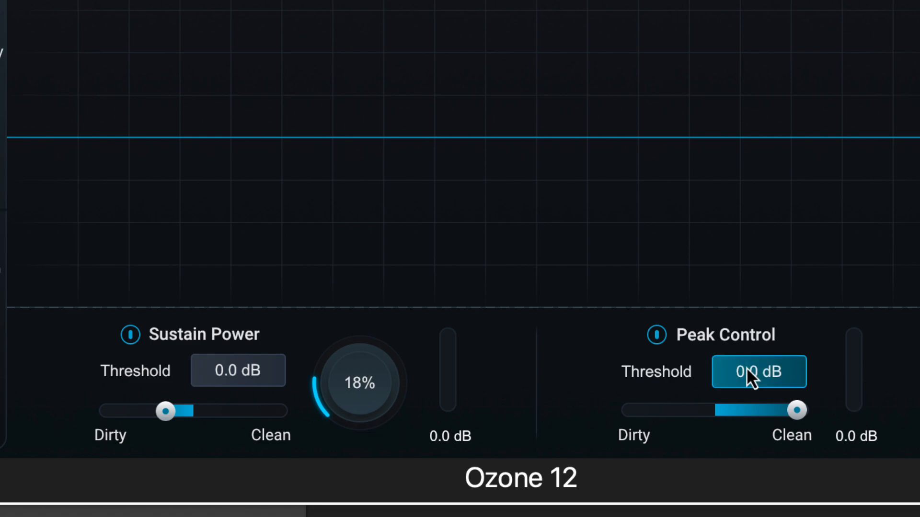
{"action": "left_click_drag", "start_coordinate": [746, 359], "coordinate": [747, 430]}
{"action": "left_click_drag", "start_coordinate": [744, 381], "coordinate": [747, 411]}
{"action": "left_click_drag", "start_coordinate": [229, 375], "coordinate": [249, 405]}
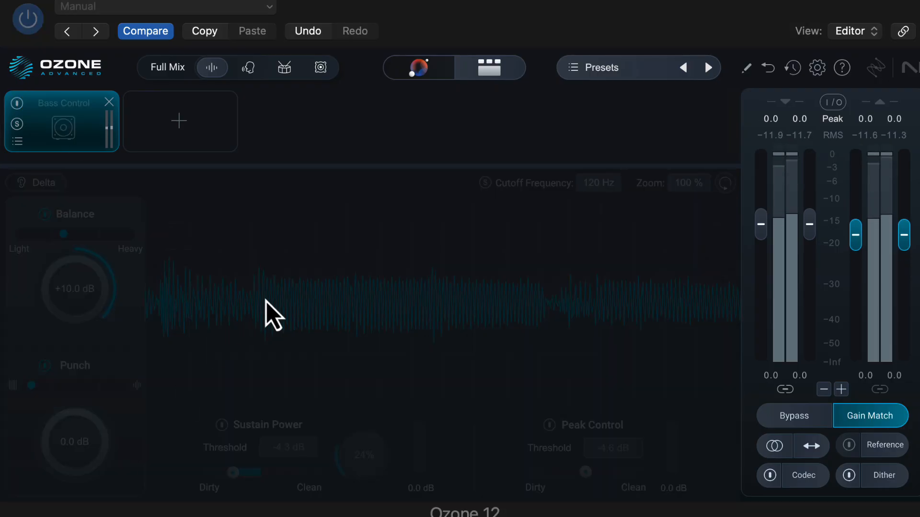
Re-enable the Bass Control module and lower its Balance to +6.6 dB
{"action": "left_click", "coordinate": [18, 104]}
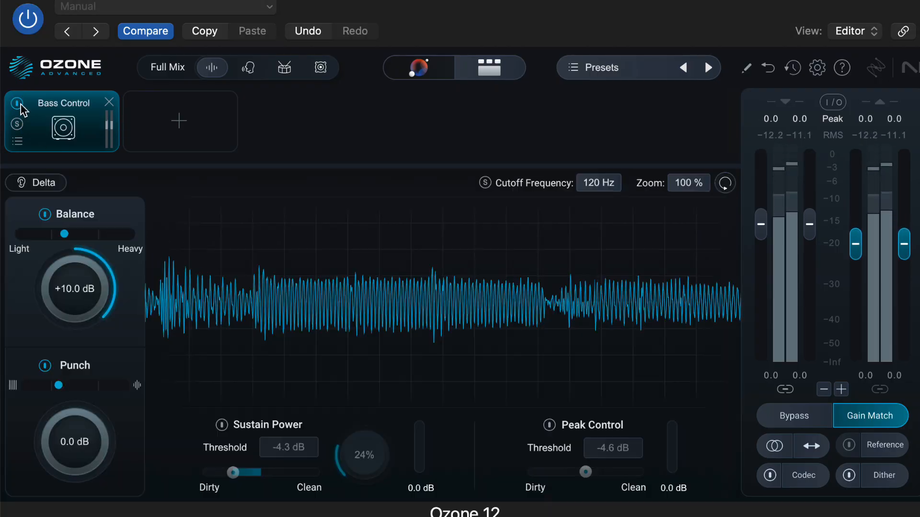
{"action": "left_click_drag", "start_coordinate": [94, 228], "coordinate": [86, 287]}
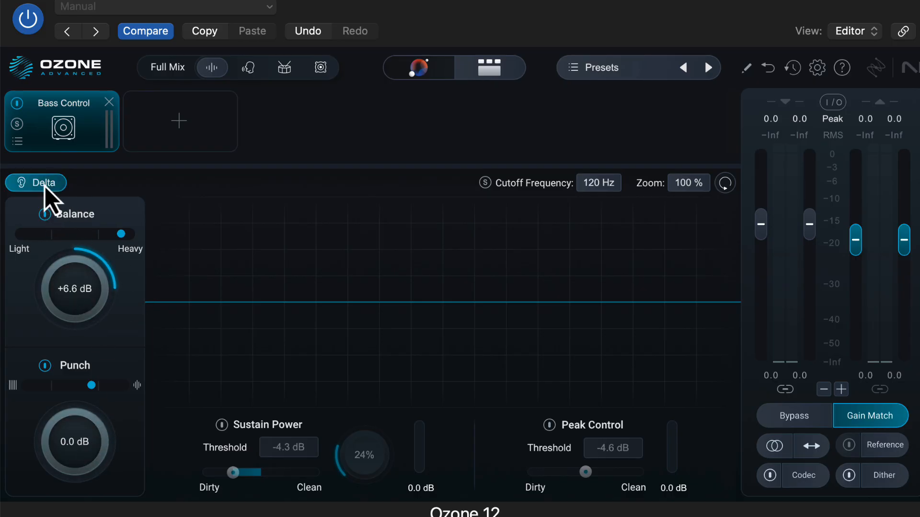
Play the track to hear only Bass Control's difference signal, and switch Delta monitoring off
{"action": "key", "text": "space"}
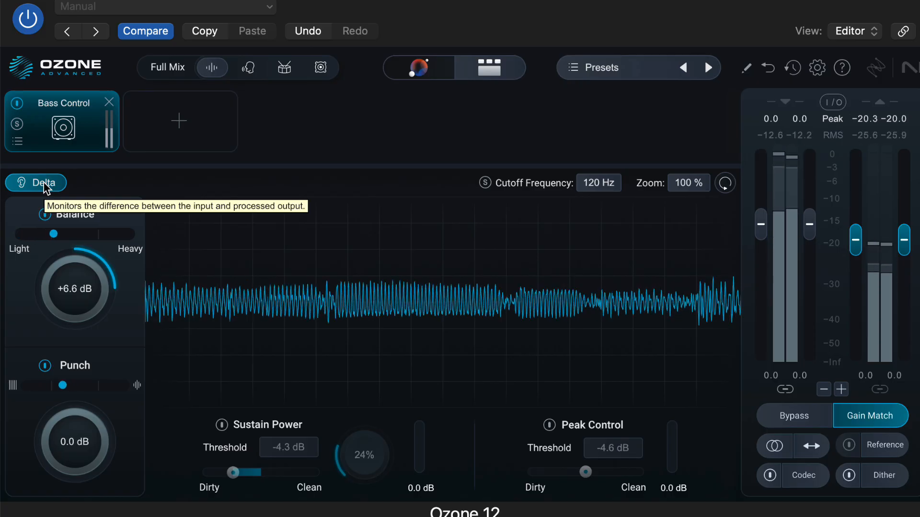
{"action": "left_click", "coordinate": [44, 185]}
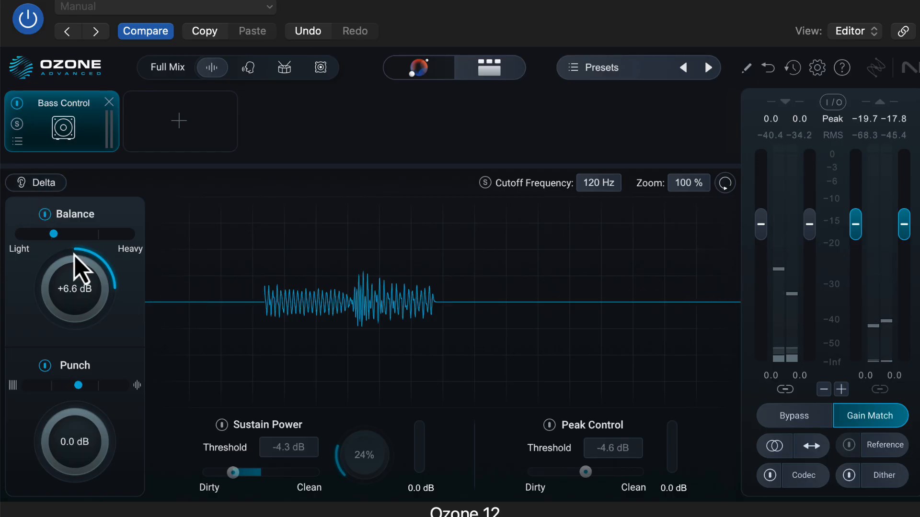
Compare the mix with Bass Control bypassed, re-enable the module, and raise Punch to +9.0 dB
{"action": "left_click", "coordinate": [17, 103]}
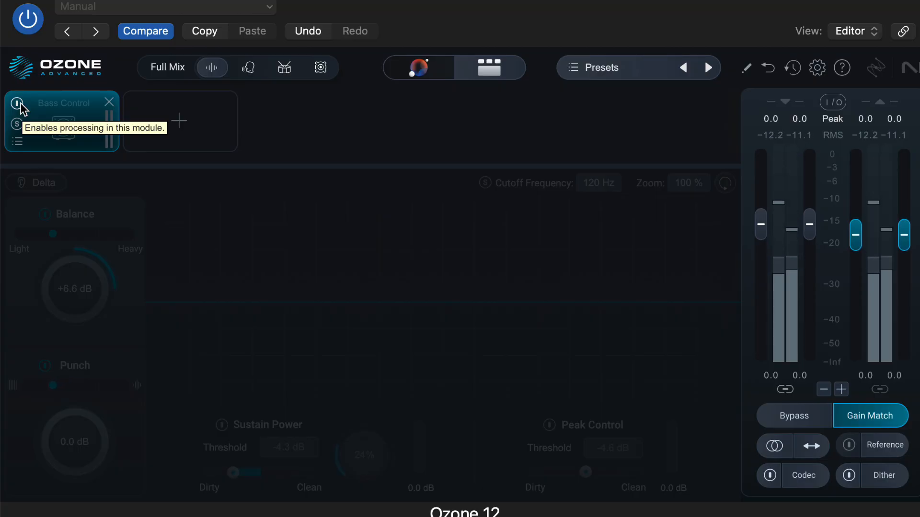
{"action": "left_click", "coordinate": [18, 104]}
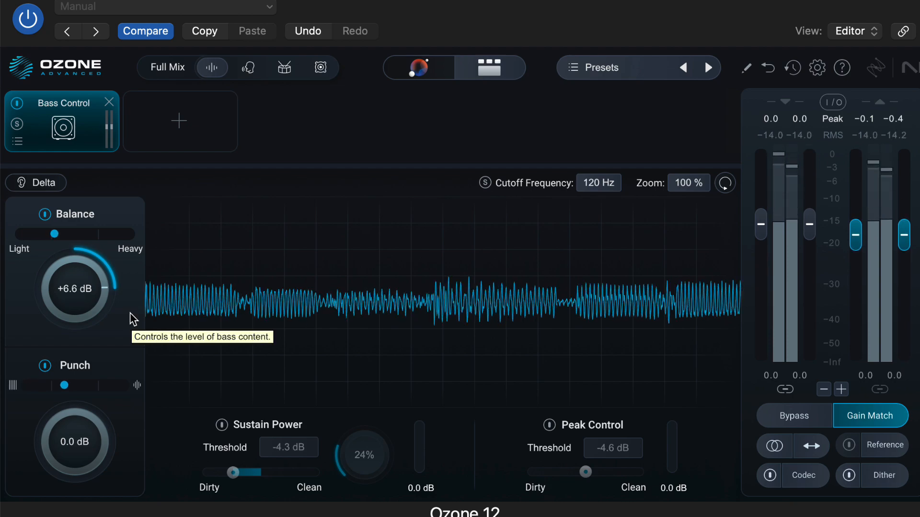
{"action": "left_click_drag", "start_coordinate": [89, 451], "coordinate": [84, 316]}
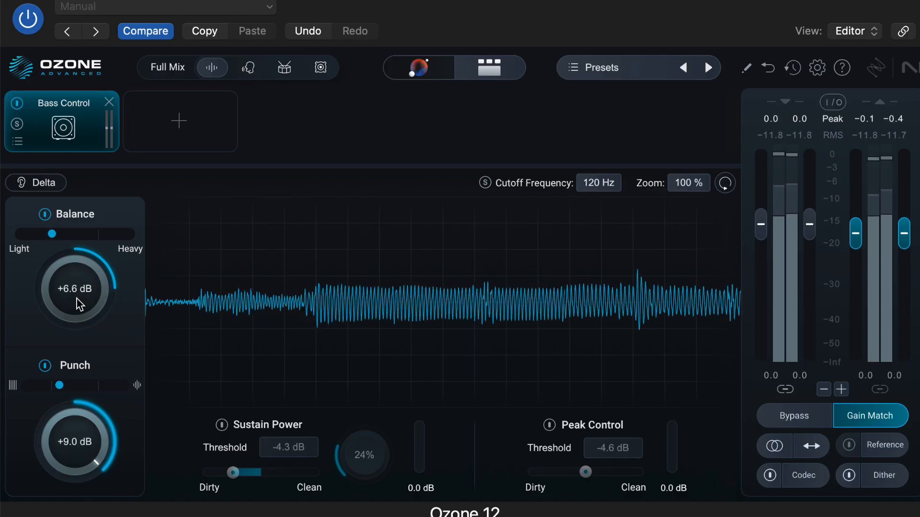
Enable Sustain Power, set its amount to 25%, and shift its Dirty/Clean balance toward Clean
{"action": "left_click", "coordinate": [222, 425]}
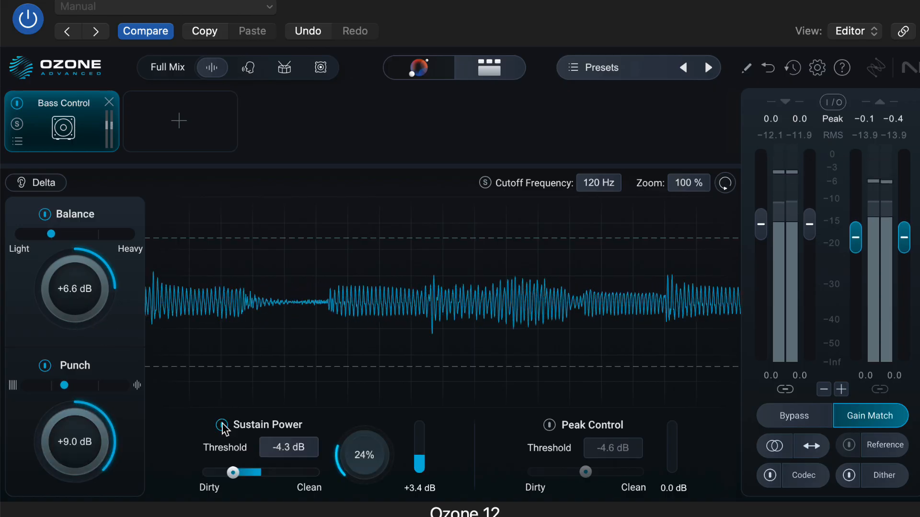
{"action": "mouse_move", "coordinate": [335, 474]}
{"action": "left_mouse_down"}
{"action": "mouse_move", "coordinate": [353, 476]}
{"action": "mouse_move", "coordinate": [350, 485]}
{"action": "left_mouse_up"}
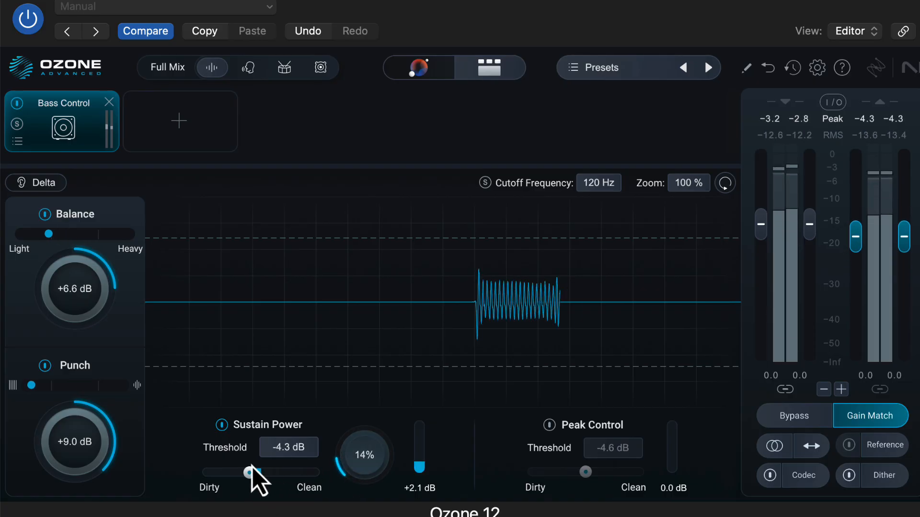
{"action": "left_click_drag", "start_coordinate": [251, 475], "coordinate": [283, 473]}
Try Peak Control at the -4.6 dB threshold with a centered Dirty/Clean balance, and switch it back off
{"action": "left_click", "coordinate": [549, 425]}
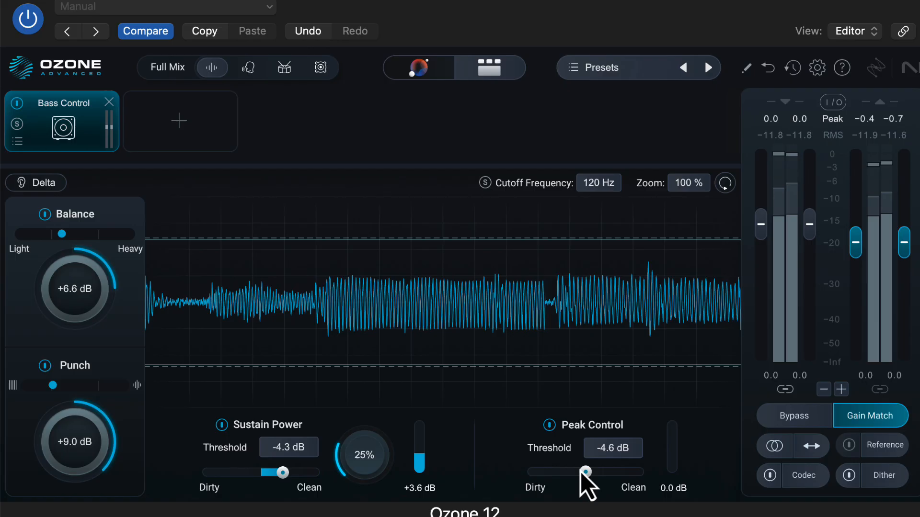
{"action": "mouse_move", "coordinate": [585, 472]}
{"action": "left_mouse_down"}
{"action": "mouse_move", "coordinate": [616, 474]}
{"action": "mouse_move", "coordinate": [586, 476]}
{"action": "left_mouse_up"}
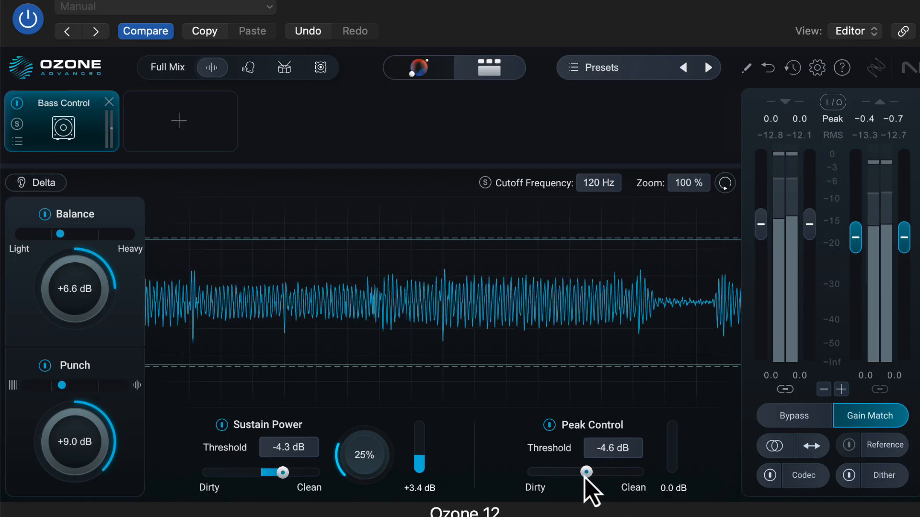
{"action": "left_click", "coordinate": [550, 425]}
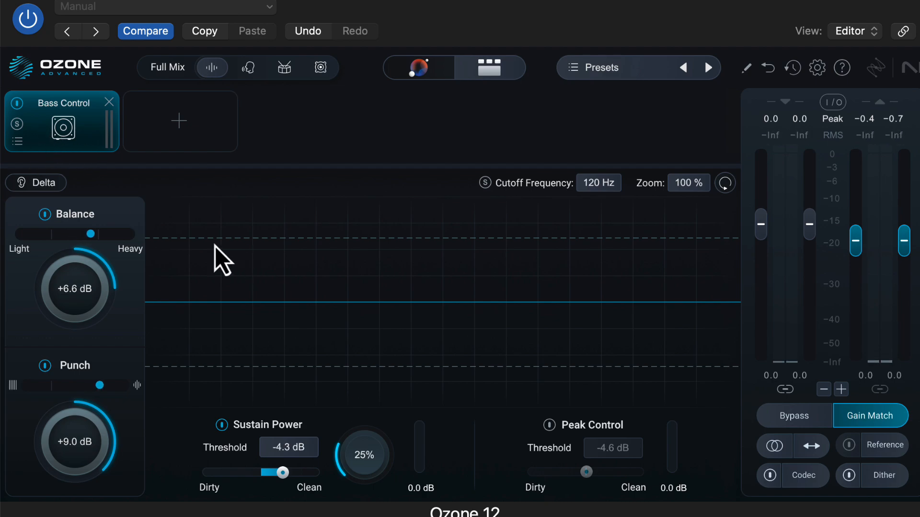
Add the Stem EQ module after Bass Control and play the track with the Vocals stem selected
{"action": "left_click", "coordinate": [181, 139]}
{"action": "left_click", "coordinate": [227, 404]}
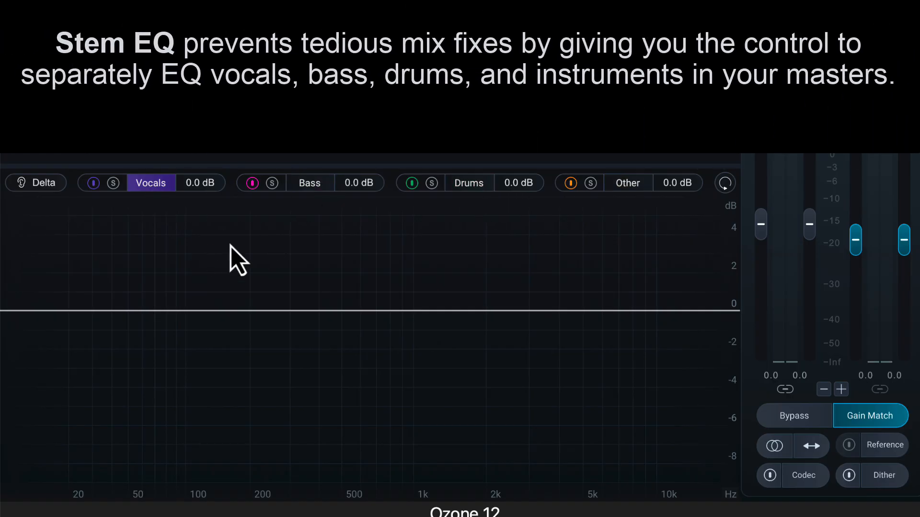
{"action": "left_click", "coordinate": [116, 186]}
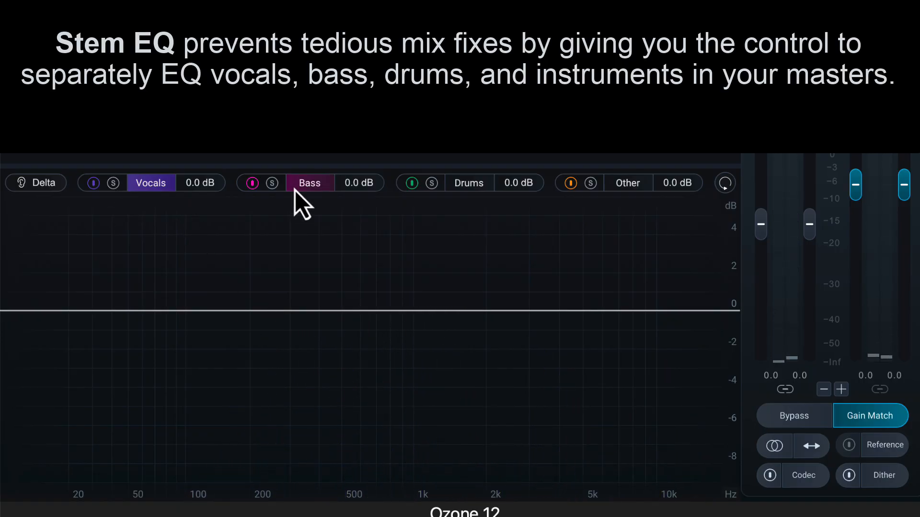
{"action": "left_click", "coordinate": [323, 190]}
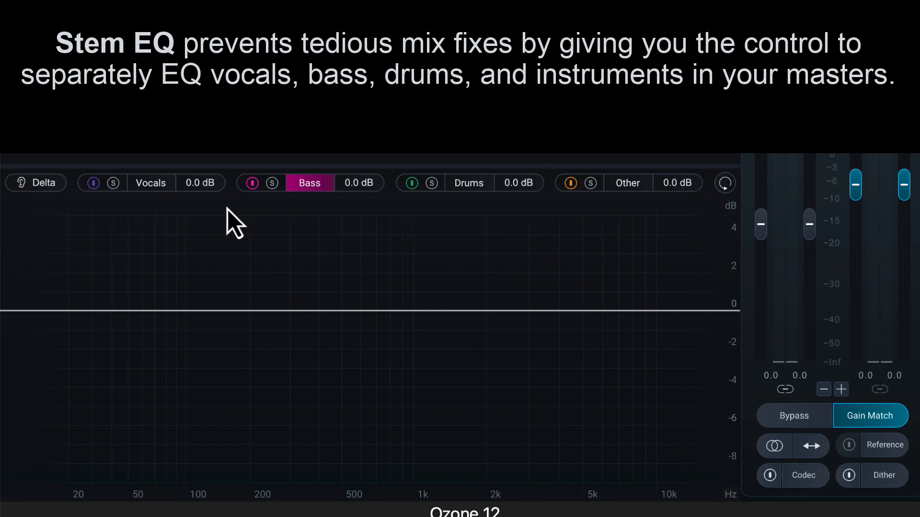
{"action": "left_click", "coordinate": [152, 188]}
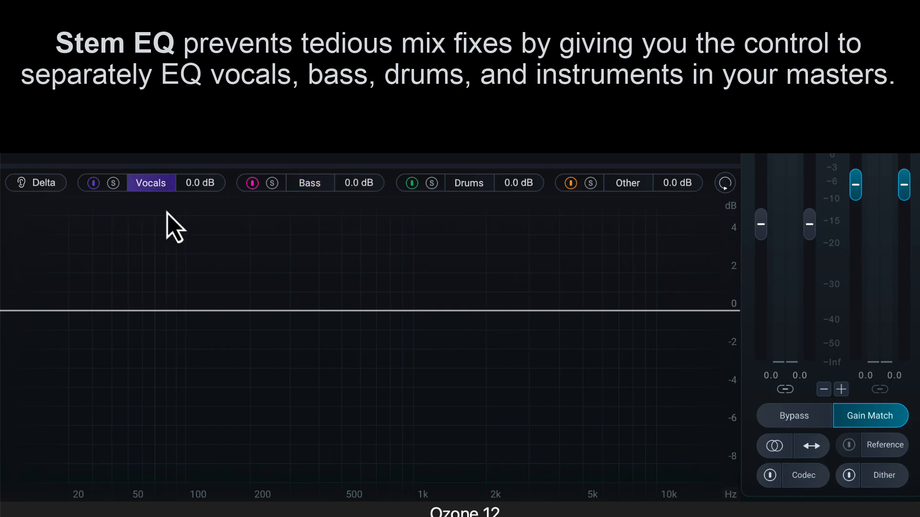
{"action": "key", "text": "space"}
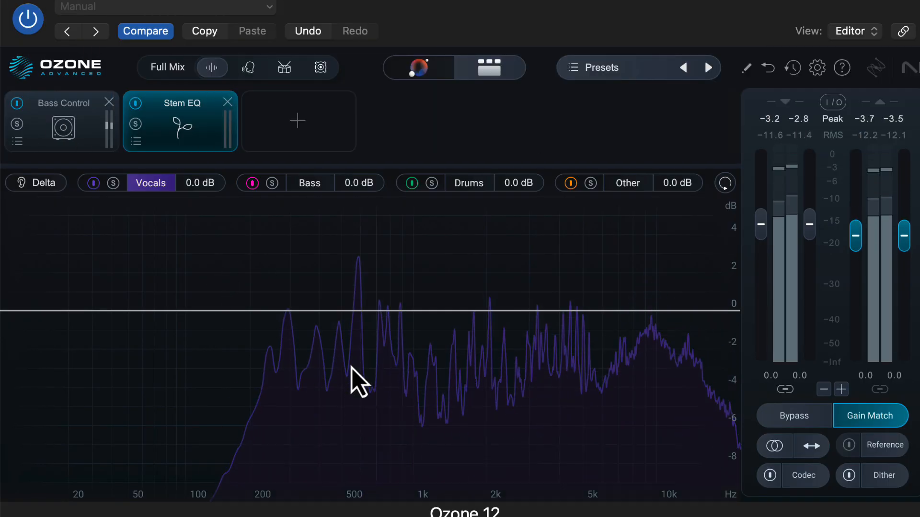
Add a vocals EQ band boosting 4.5 dB at 7904 Hz and change its shape to High Shelf
{"action": "left_click_drag", "start_coordinate": [467, 311], "coordinate": [633, 230]}
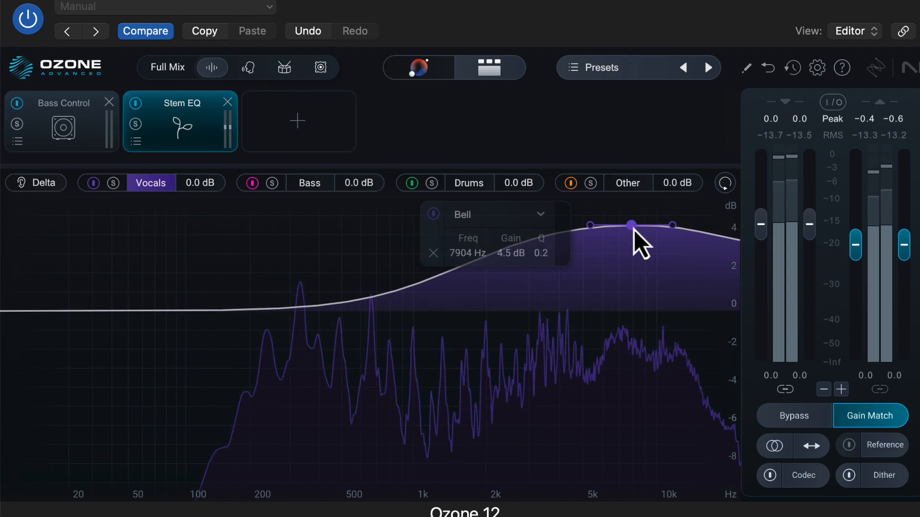
{"action": "left_click", "coordinate": [544, 220]}
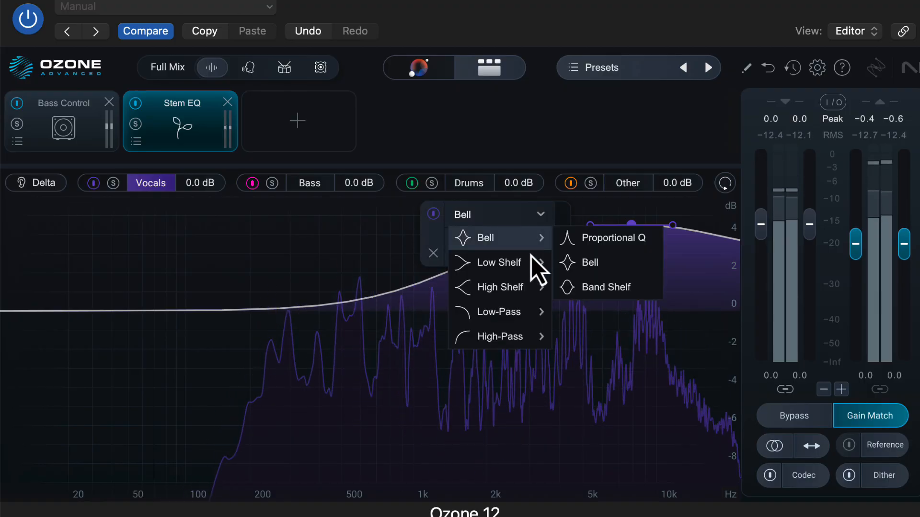
{"action": "left_click", "coordinate": [537, 293]}
Reshape the vocals high shelf to 2524 Hz with 1.1 dB of gain and a Q of 1.1
{"action": "left_click_drag", "start_coordinate": [636, 242], "coordinate": [367, 377]}
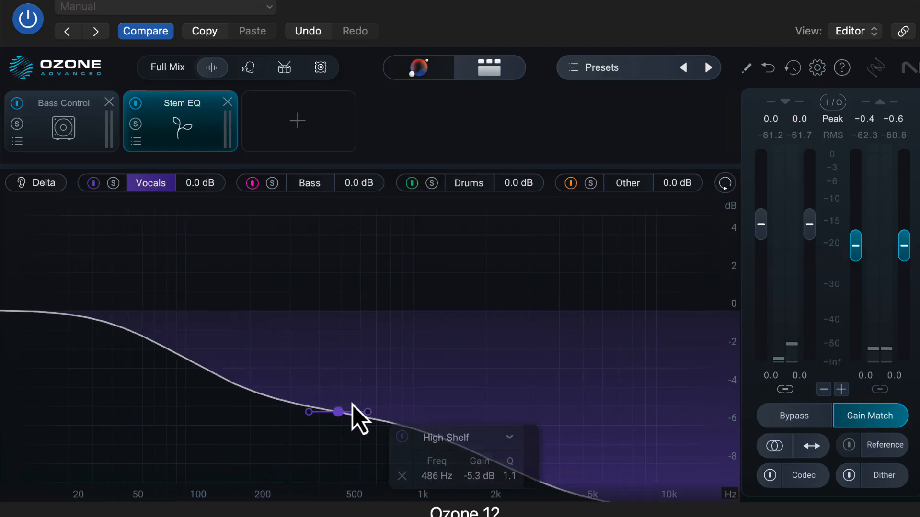
{"action": "left_click_drag", "start_coordinate": [340, 409], "coordinate": [351, 312]}
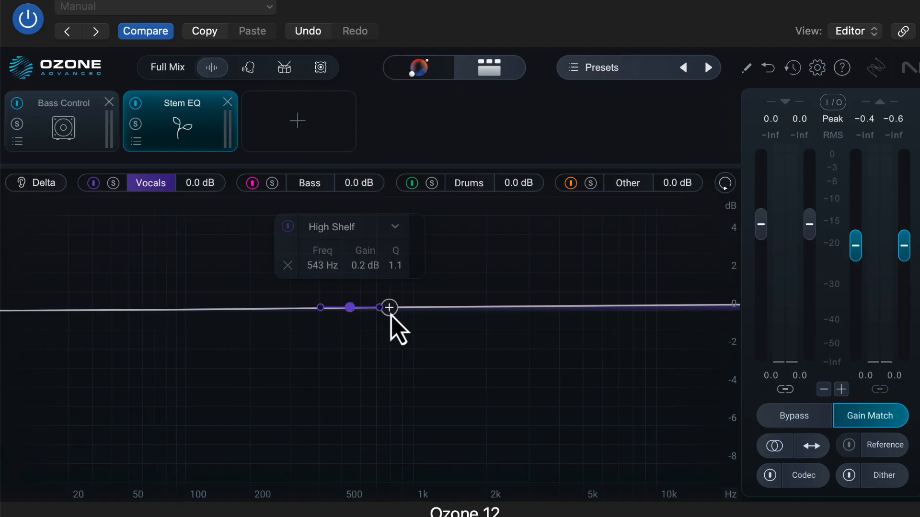
{"action": "left_click_drag", "start_coordinate": [351, 308], "coordinate": [508, 294]}
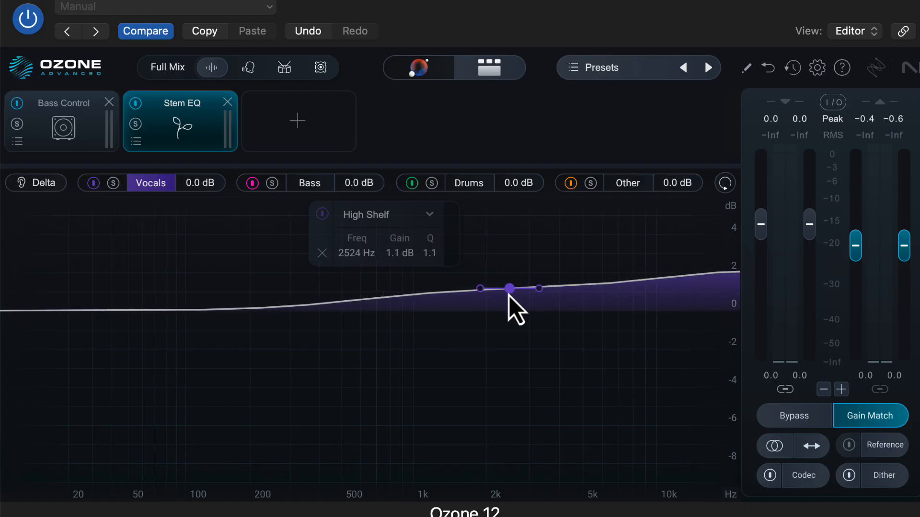
Add a wide Bell boost to the Drums stem at 208 Hz with 6.0 dB gain and a Q of 0.2
{"action": "left_click", "coordinate": [464, 185]}
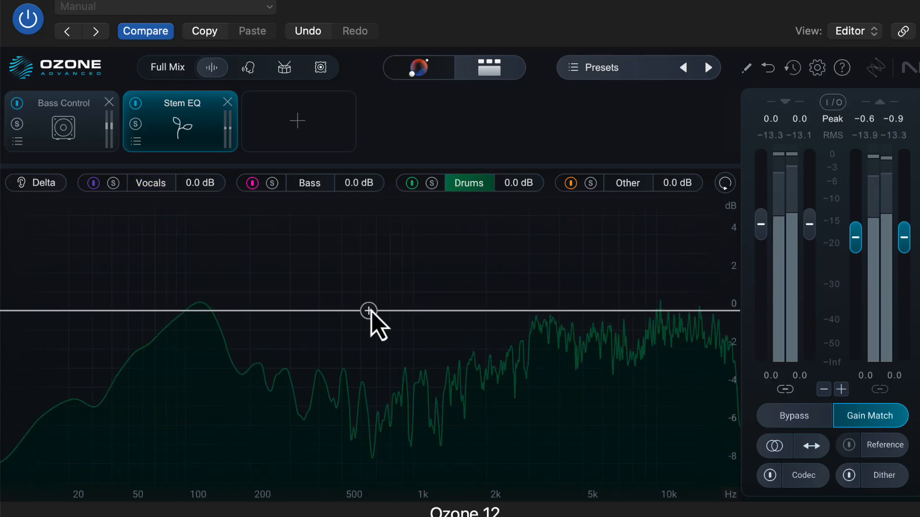
{"action": "left_click_drag", "start_coordinate": [376, 311], "coordinate": [546, 254]}
{"action": "left_click_drag", "start_coordinate": [487, 246], "coordinate": [261, 170]}
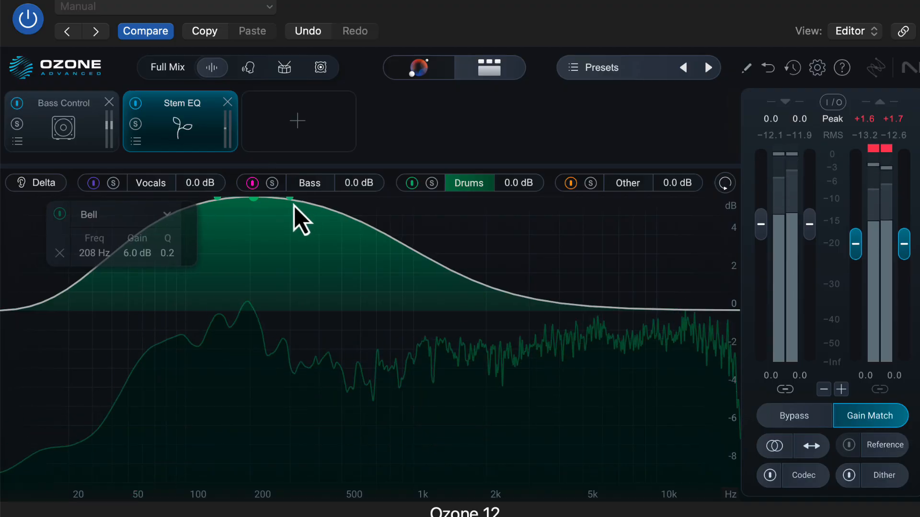
{"action": "left_click_drag", "start_coordinate": [293, 205], "coordinate": [292, 205]}
{"action": "left_click_drag", "start_coordinate": [221, 201], "coordinate": [224, 215]}
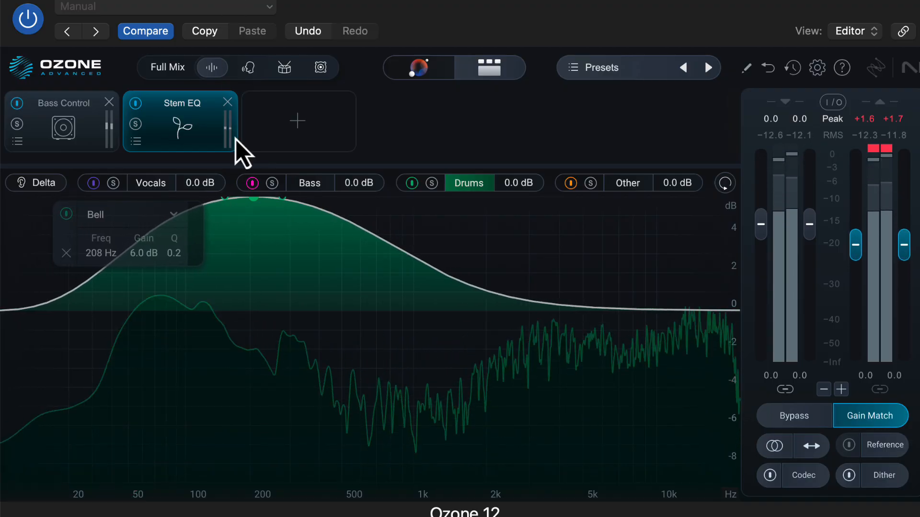
Change the drums band to Proportional Q and adjust it to 177 Hz, 4.4 dB and a Q of 0.5
{"action": "left_click", "coordinate": [132, 217]}
{"action": "mouse_move", "coordinate": [136, 238]}
{"action": "left_click", "coordinate": [225, 238]}
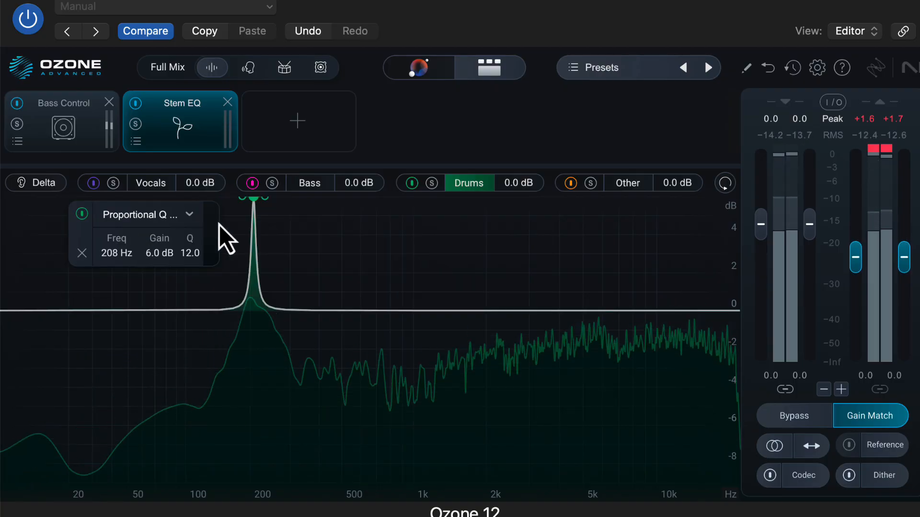
{"action": "left_click_drag", "start_coordinate": [256, 203], "coordinate": [241, 232]}
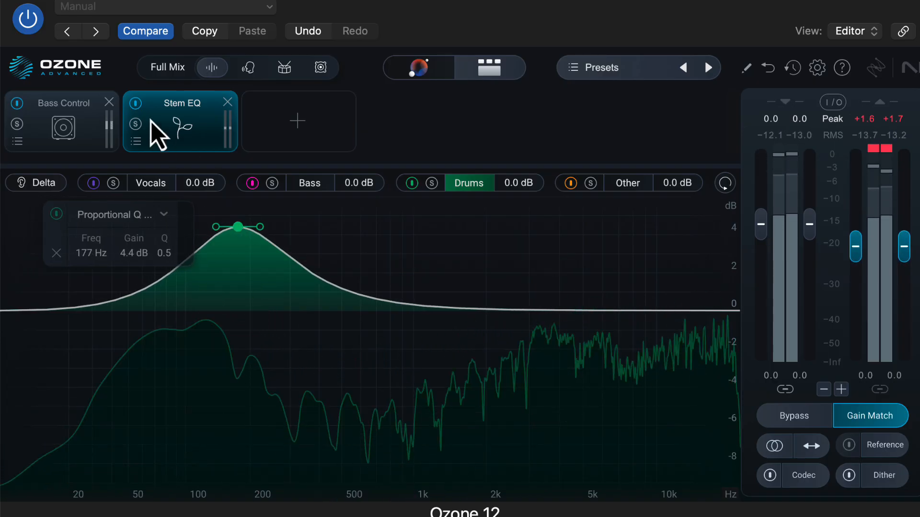
Compare the track with Stem EQ bypassed, re-enable it, stop playback, and narrow the drums band to a Q of 1.9
{"action": "left_click", "coordinate": [136, 104]}
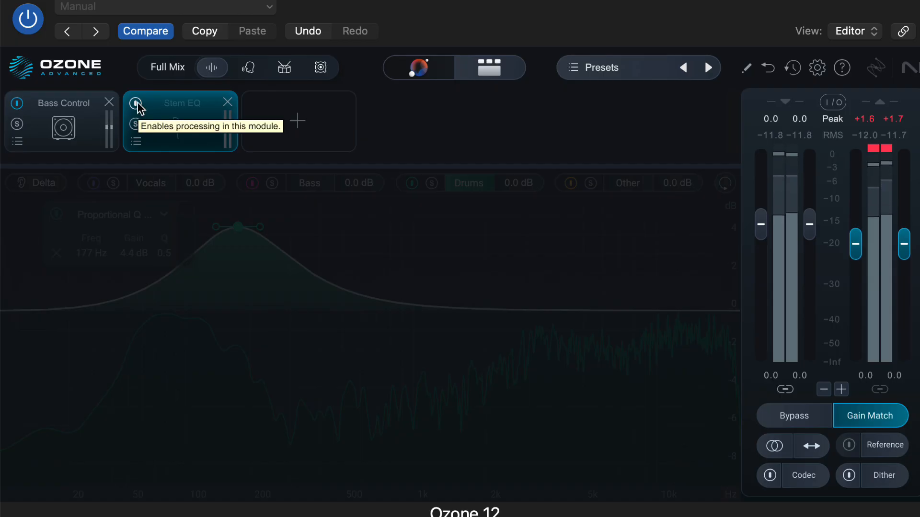
{"action": "left_click", "coordinate": [136, 104]}
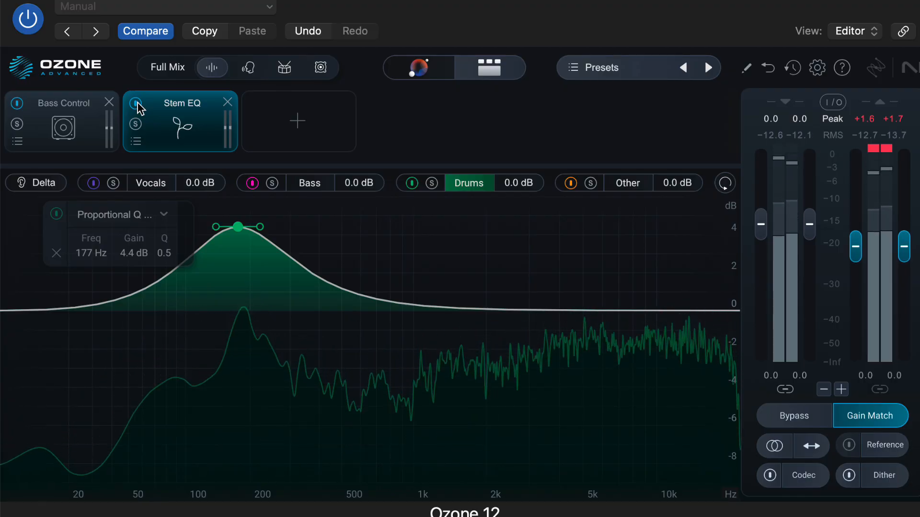
{"action": "key", "text": "space"}
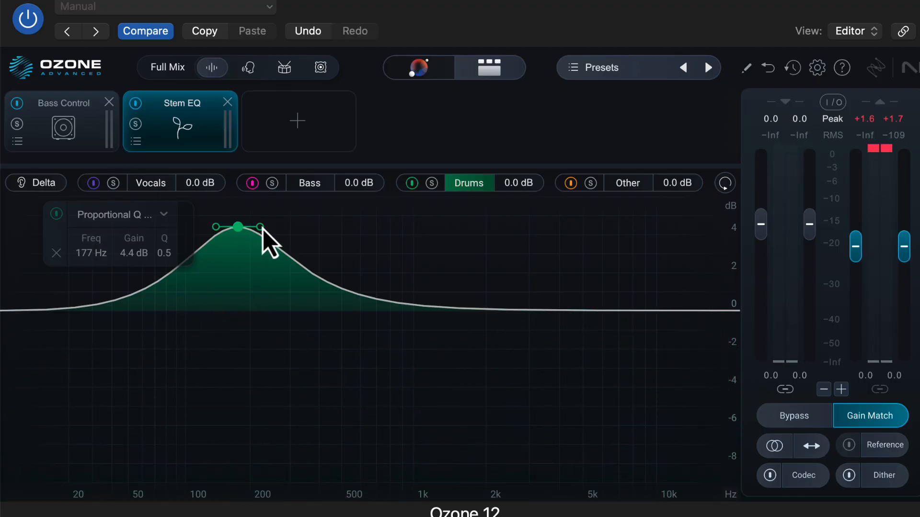
{"action": "left_click_drag", "start_coordinate": [261, 229], "coordinate": [257, 233]}
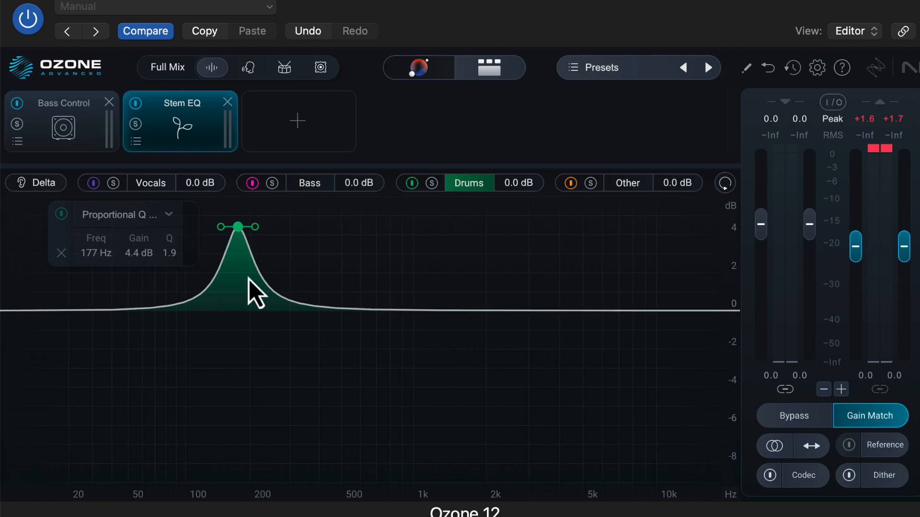
Switch Stem EQ back to the Vocals stem and add the Unlimiter module after it
{"action": "left_click", "coordinate": [156, 186]}
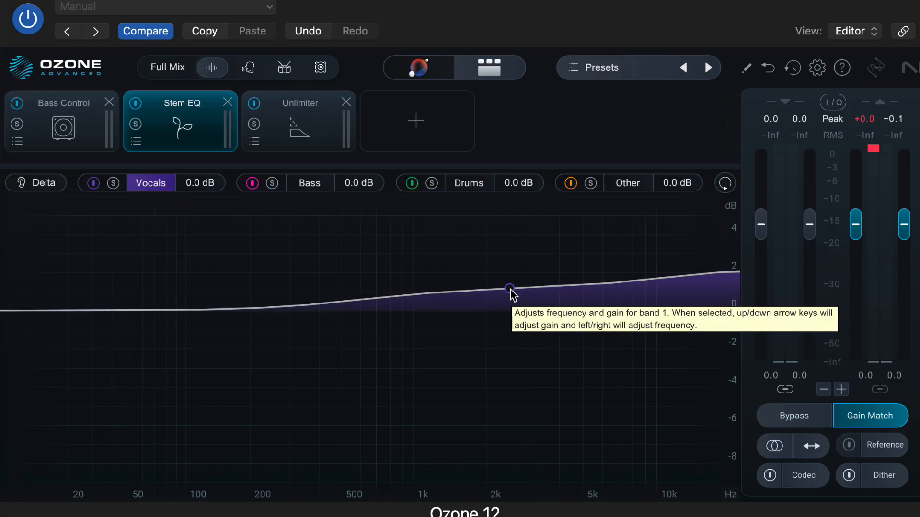
{"action": "left_click_drag", "start_coordinate": [509, 288], "coordinate": [490, 290]}
{"action": "left_click", "coordinate": [67, 133]}
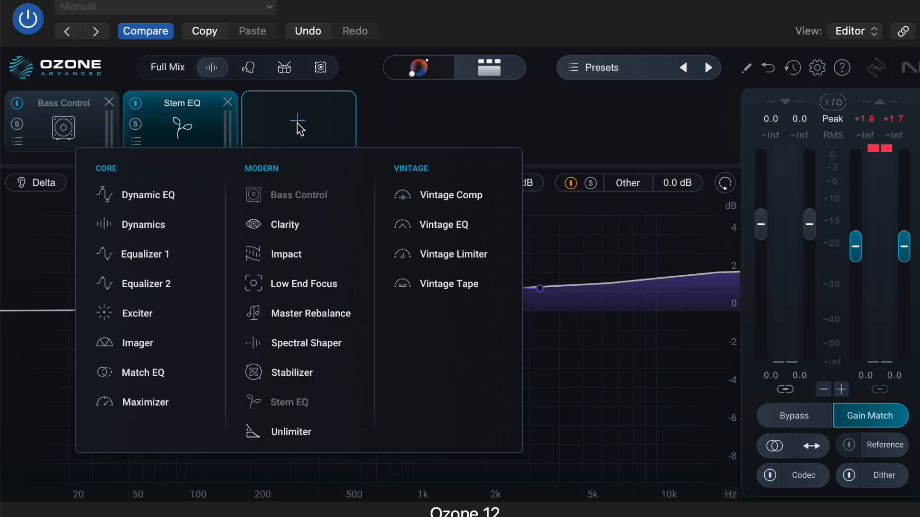
{"action": "left_click", "coordinate": [299, 436]}
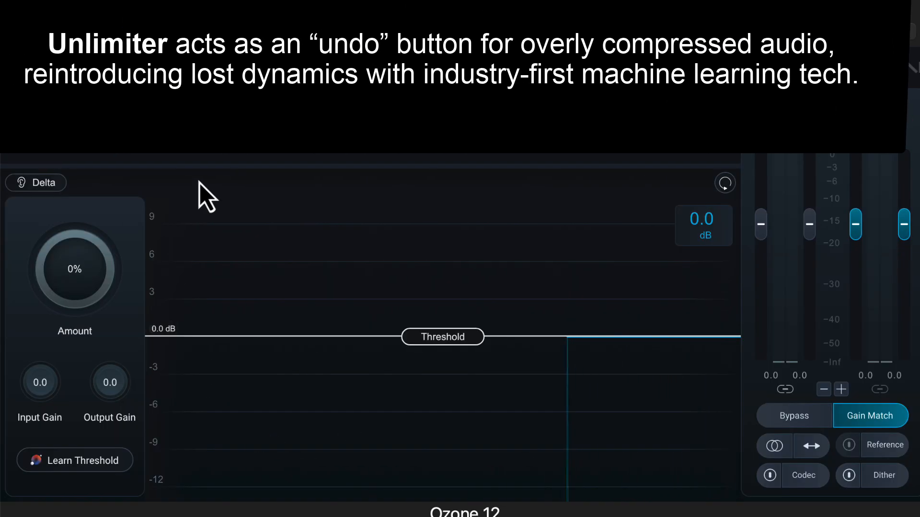